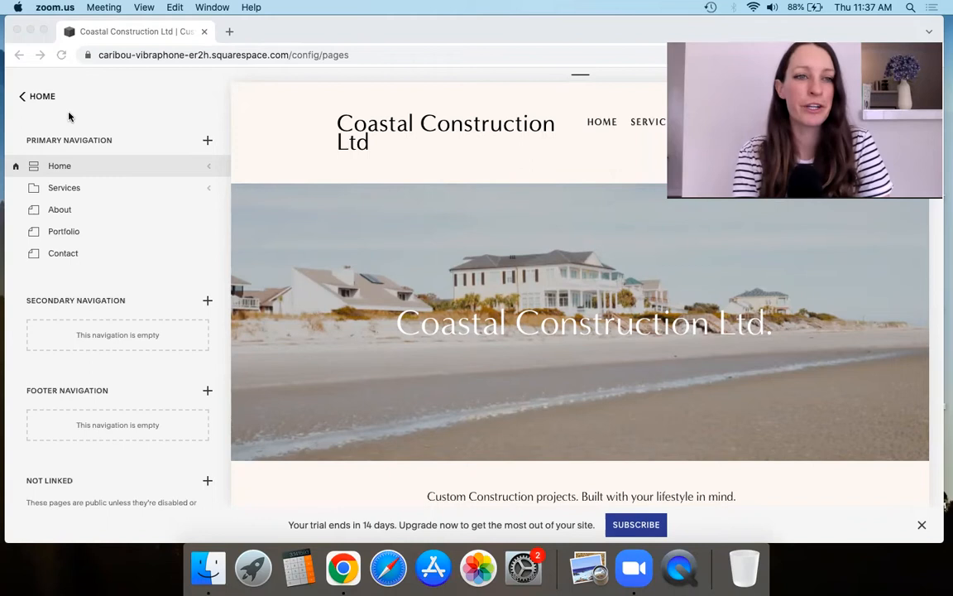
- Add a blog page named "The Blog" to the primary navigation and open it
left_click(101, 105)
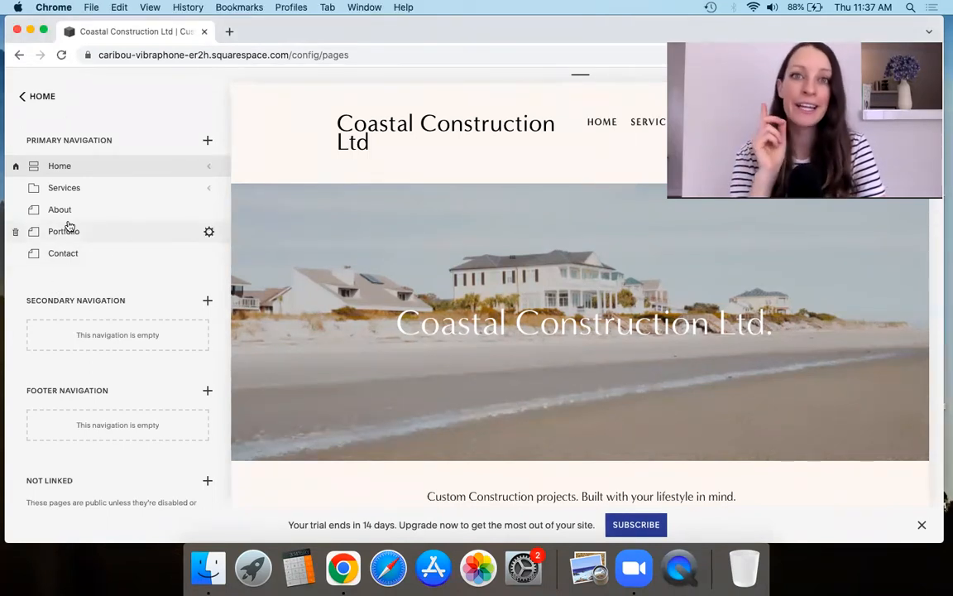
left_click(207, 139)
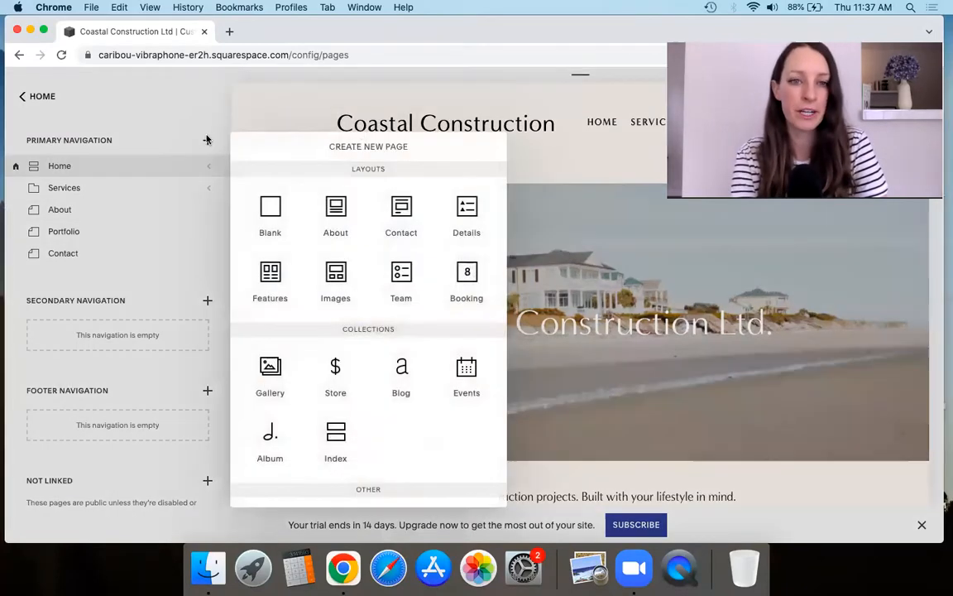
left_click(409, 375)
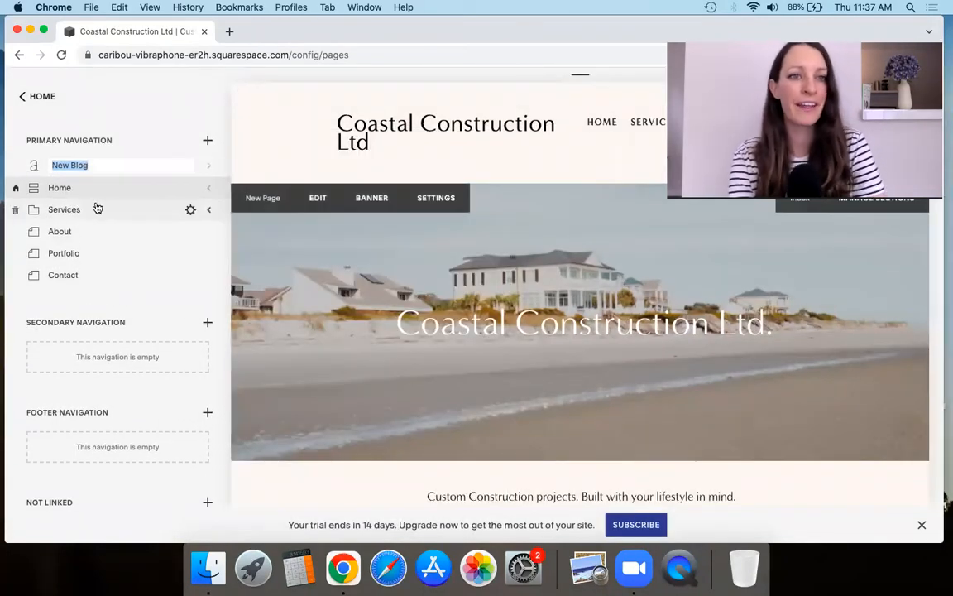
type("The Blog")
key("Return")
left_click(96, 165)
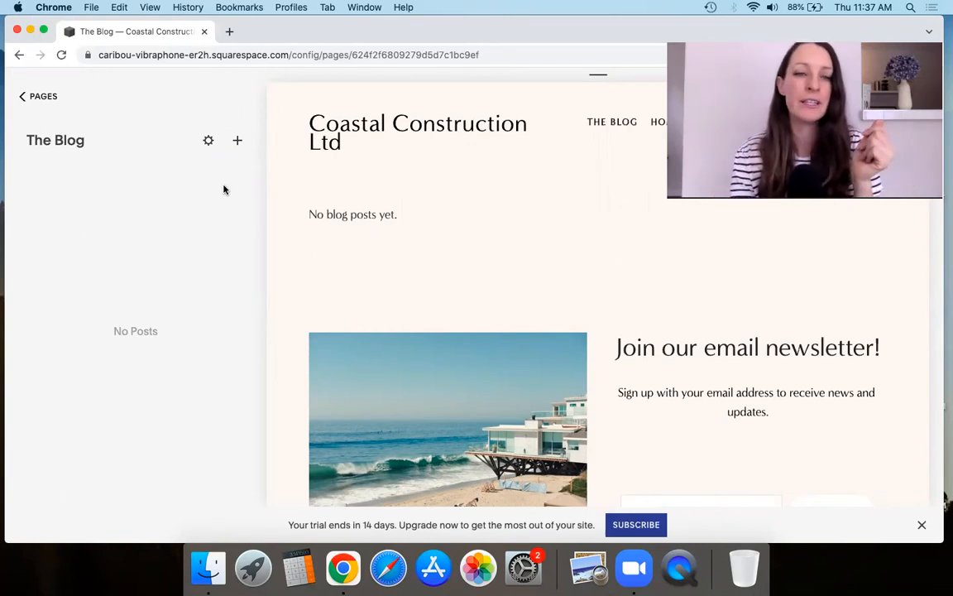
- Create a new post in The Blog with the title "Blog post #1"
left_click(238, 142)
left_click(287, 157)
type("Blog post #1")
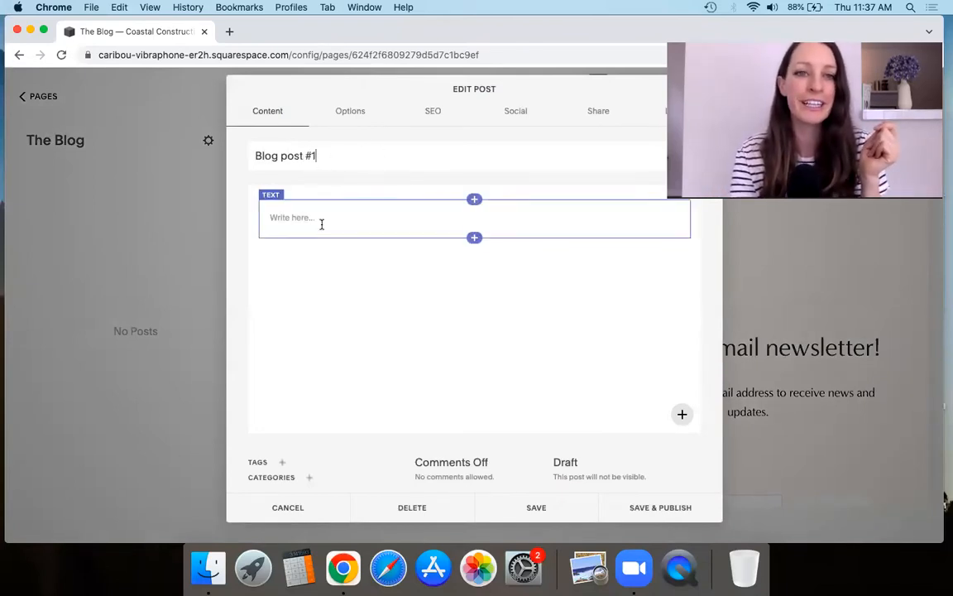
- Look over the content blocks available for the post body and the post's featured image and URL options
left_click(396, 219)
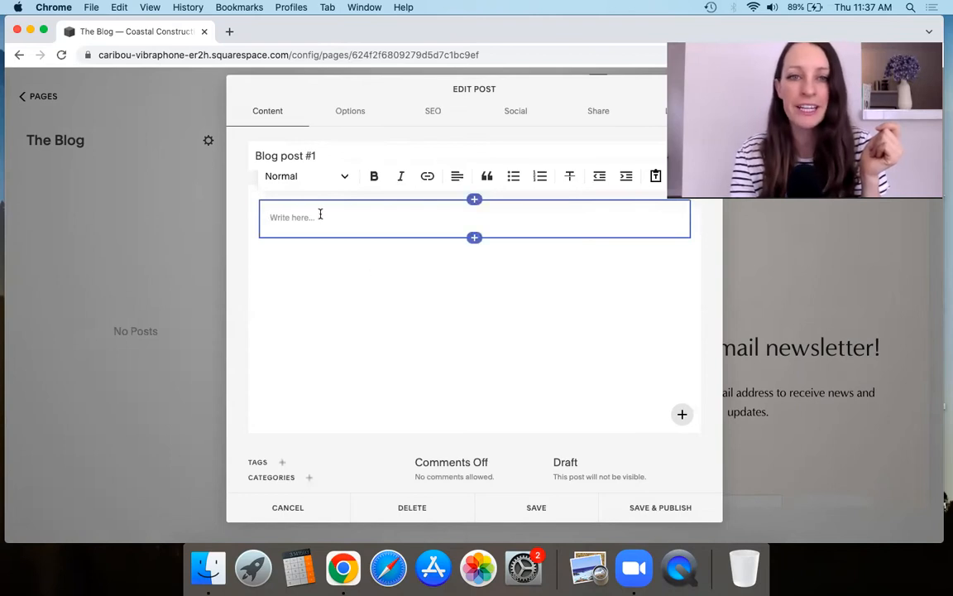
left_click(371, 299)
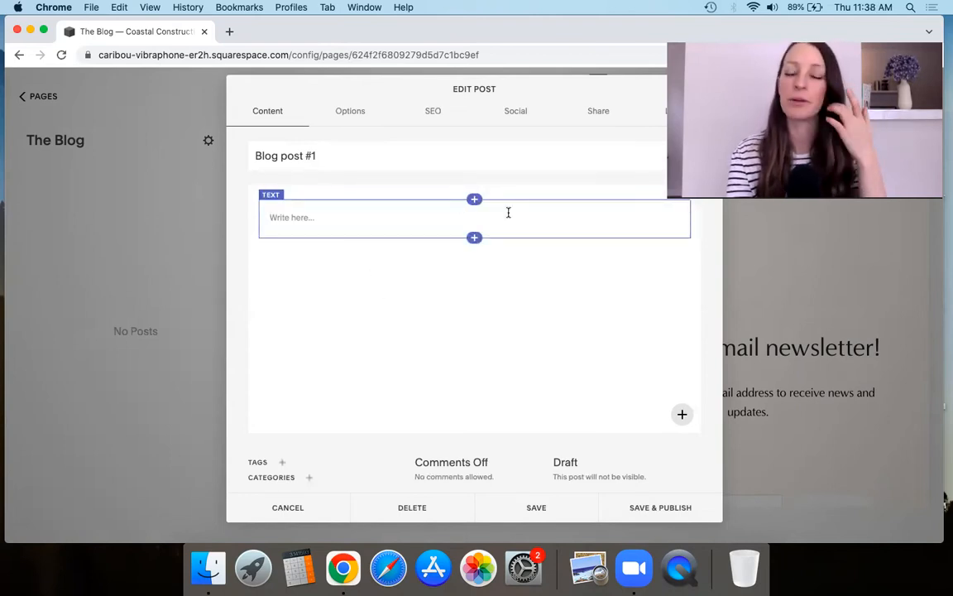
left_click(474, 200)
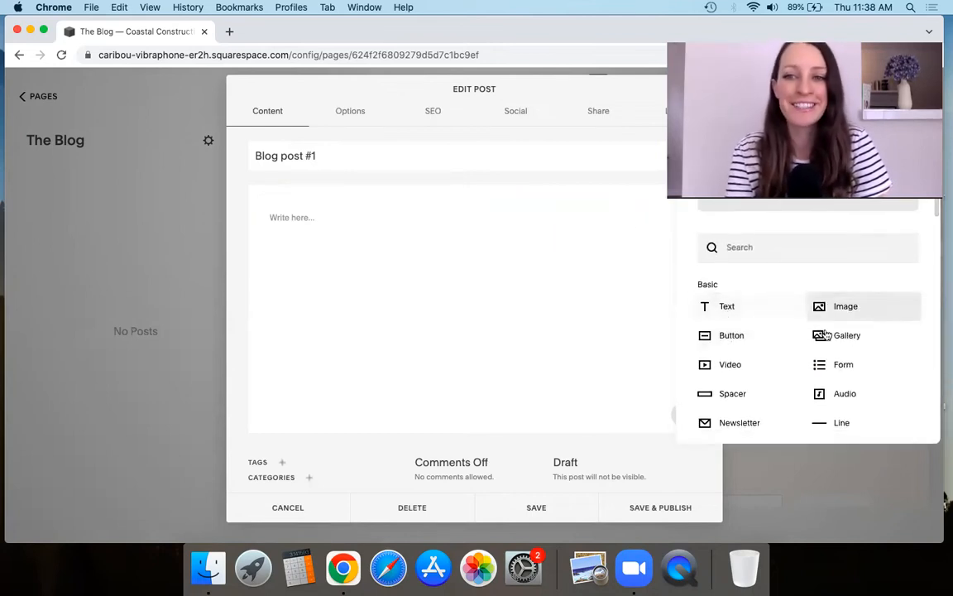
left_click(344, 272)
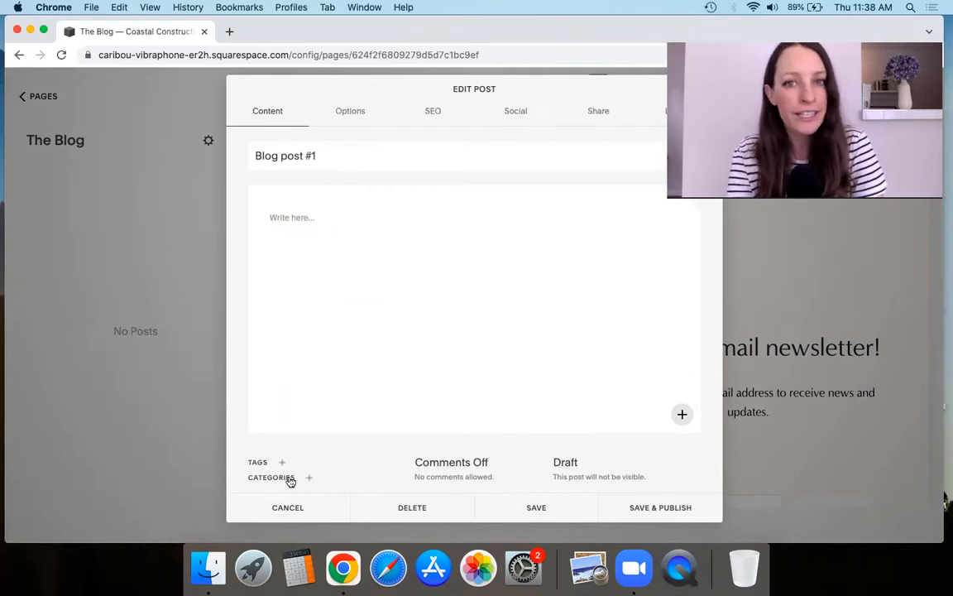
left_click(345, 122)
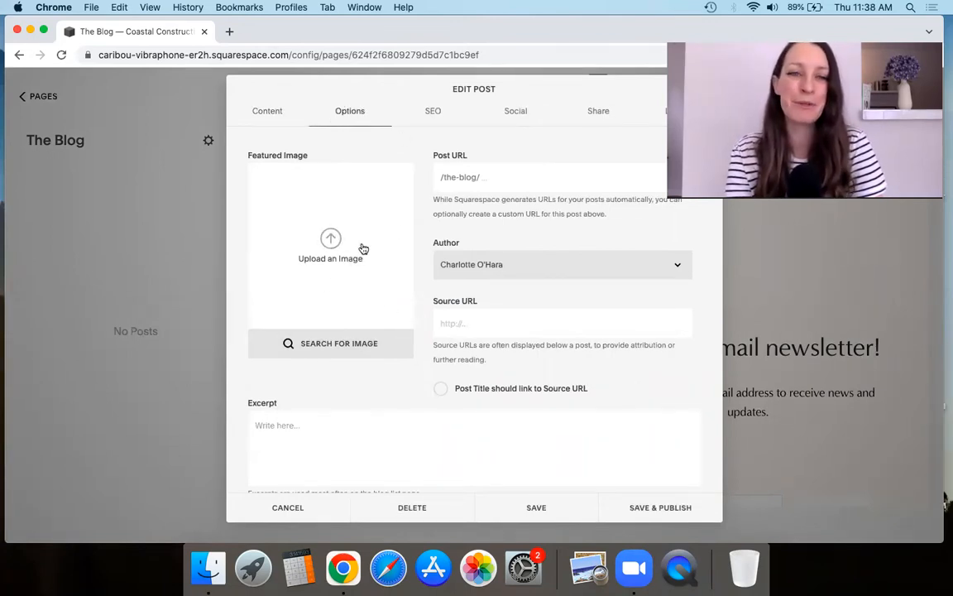
left_click(501, 177)
left_click(553, 149)
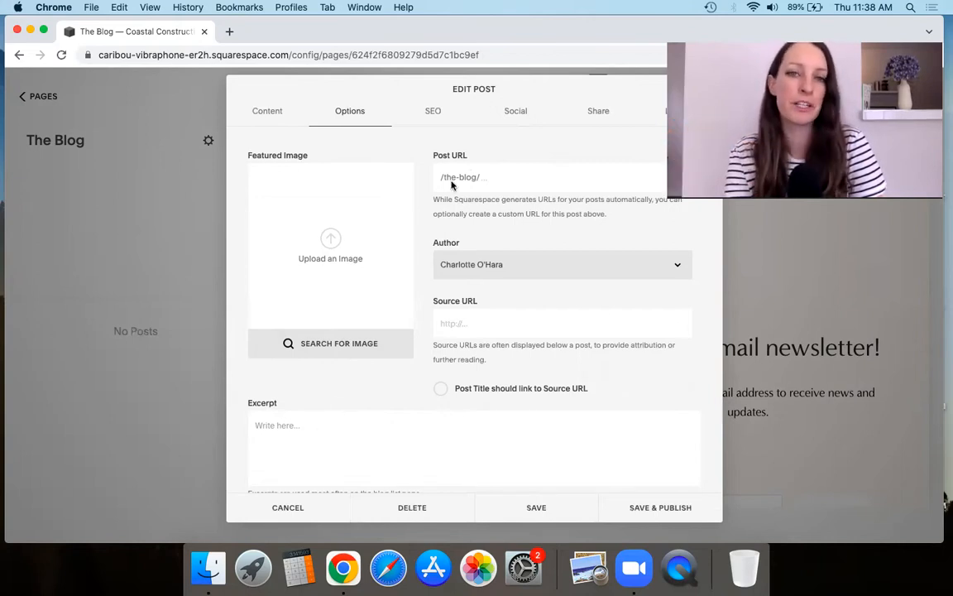
- Set the post's SEO title to "5 tips for your vacation in miami"
left_click(431, 111)
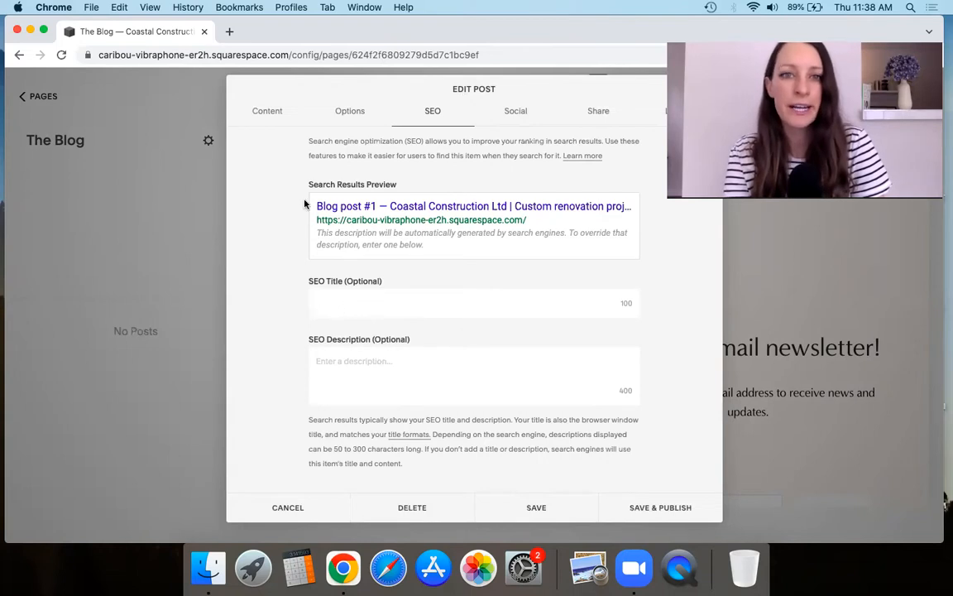
left_click(264, 104)
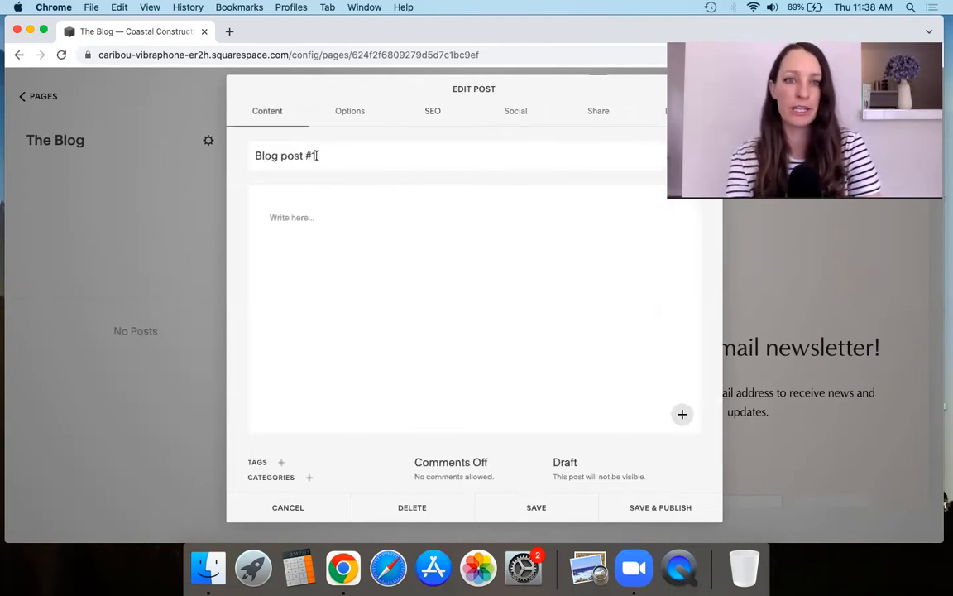
left_click(431, 113)
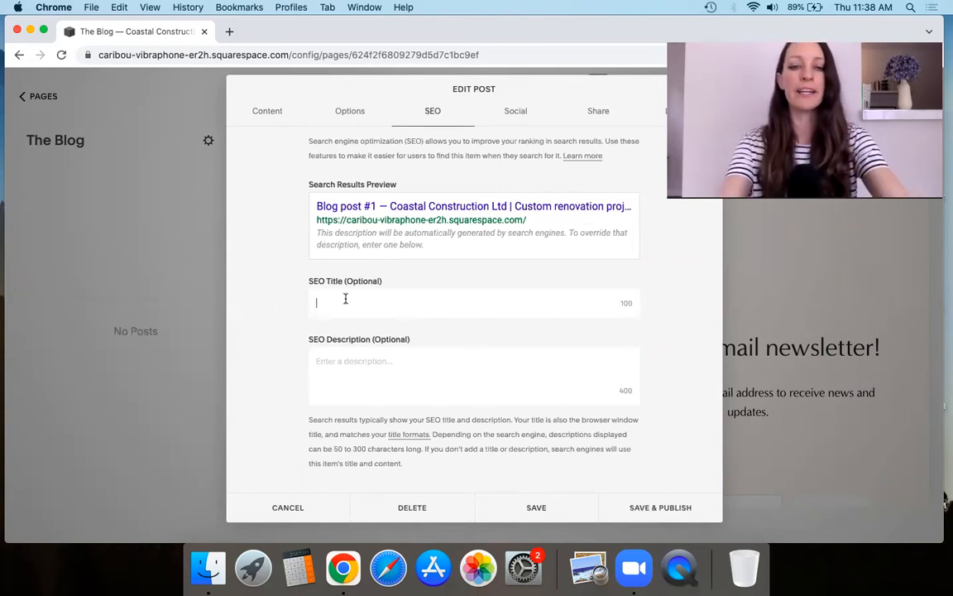
type("5 tips for your vacation in miami")
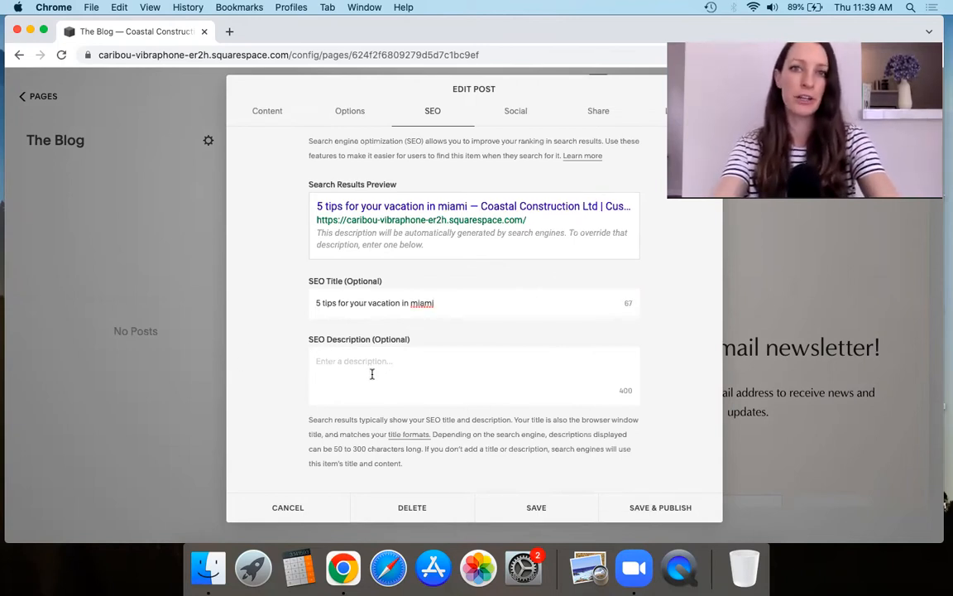
- Set the SEO description to "Thi sis where you actually explain to google what the post is about. use keywords"
left_click(372, 374)
type("Thi sis where you act")
type("aally explain to google ")
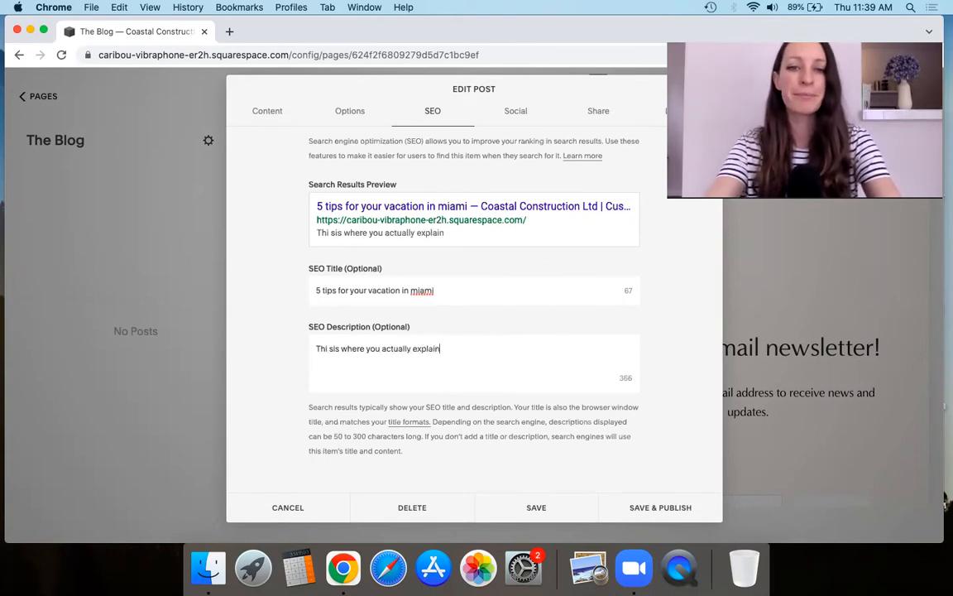
type("what the post")
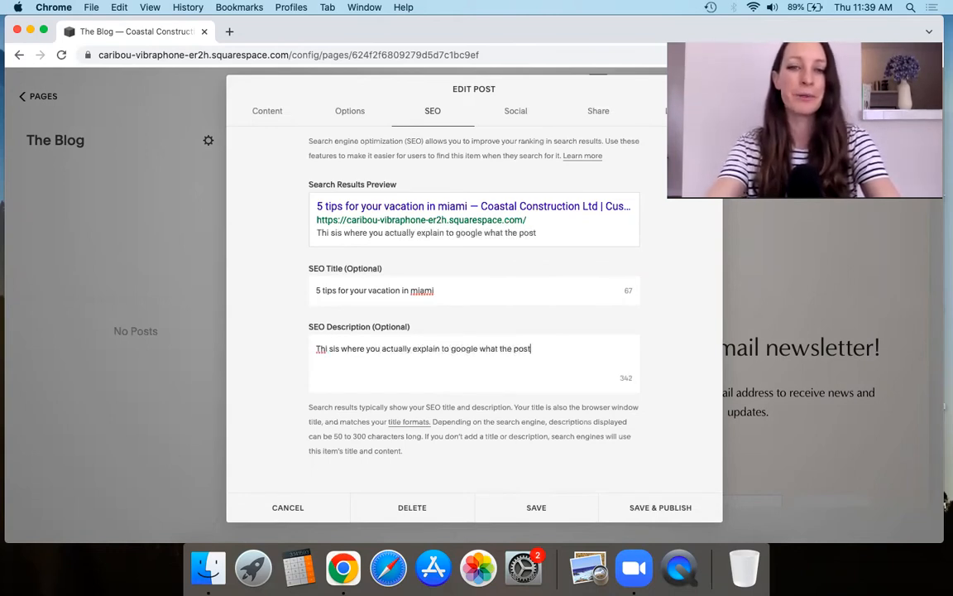
type(" is about. use keyw")
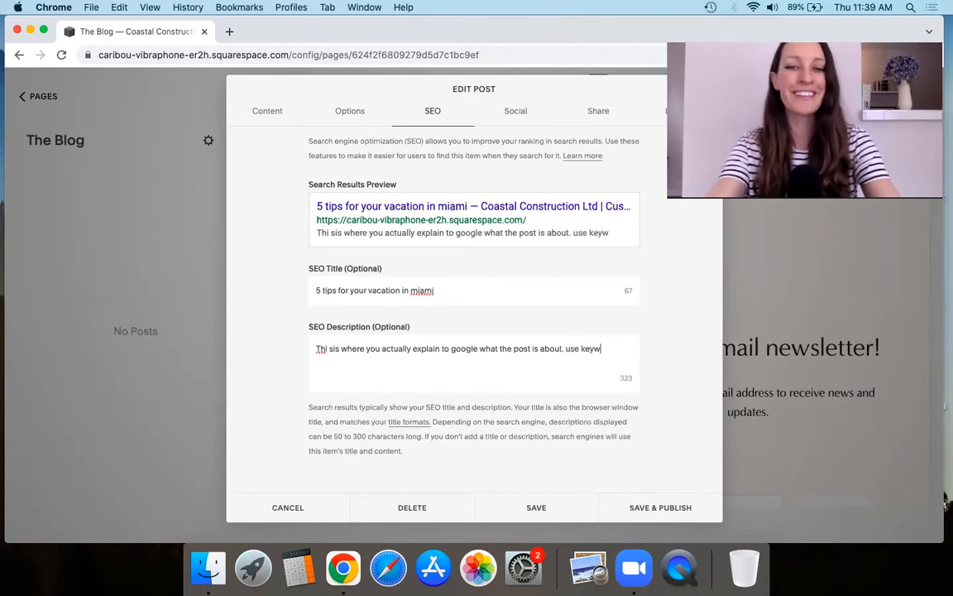
type("rords")
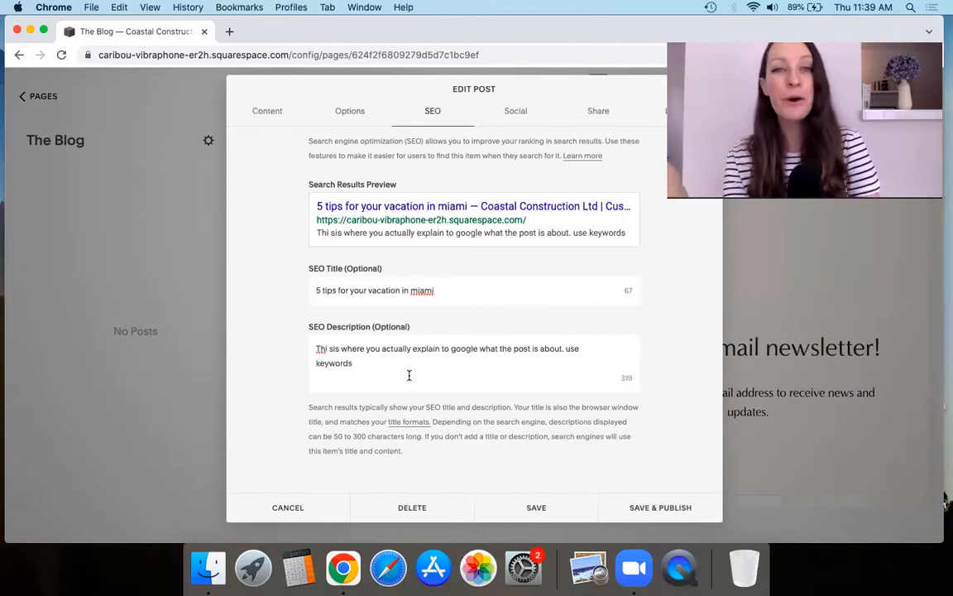
- Review the post's social preview, sharing and location settings
left_click(522, 113)
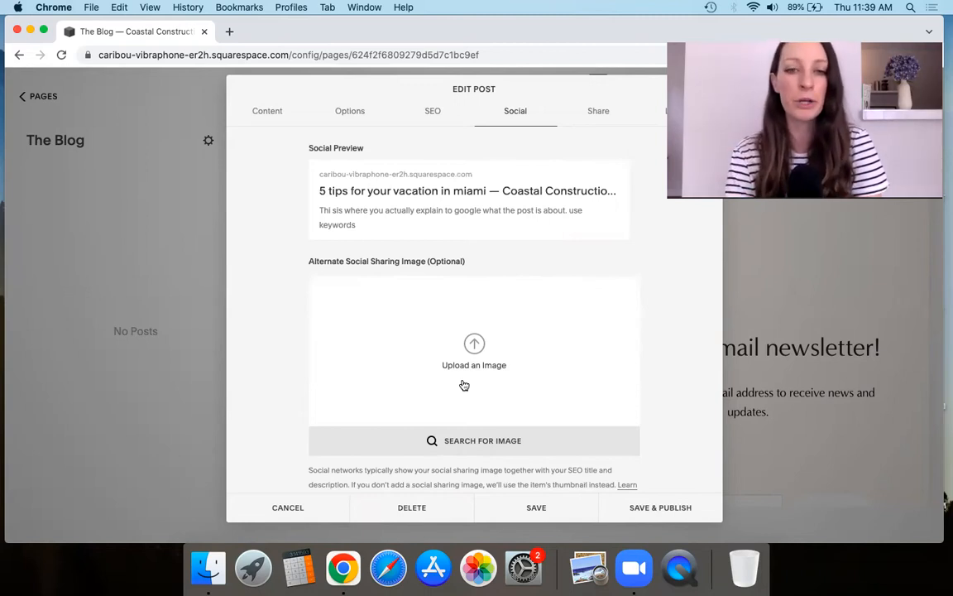
left_click(596, 114)
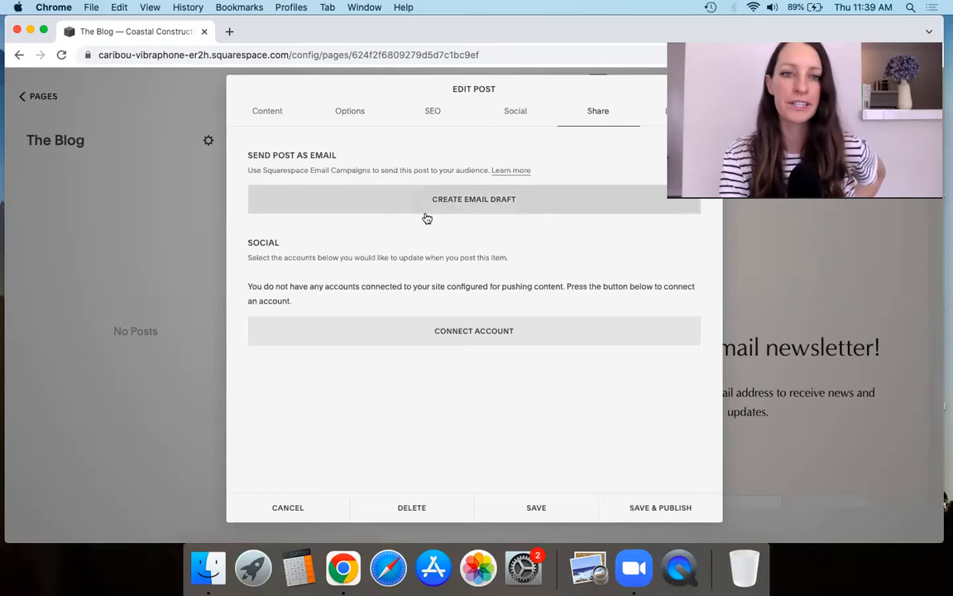
left_click(663, 113)
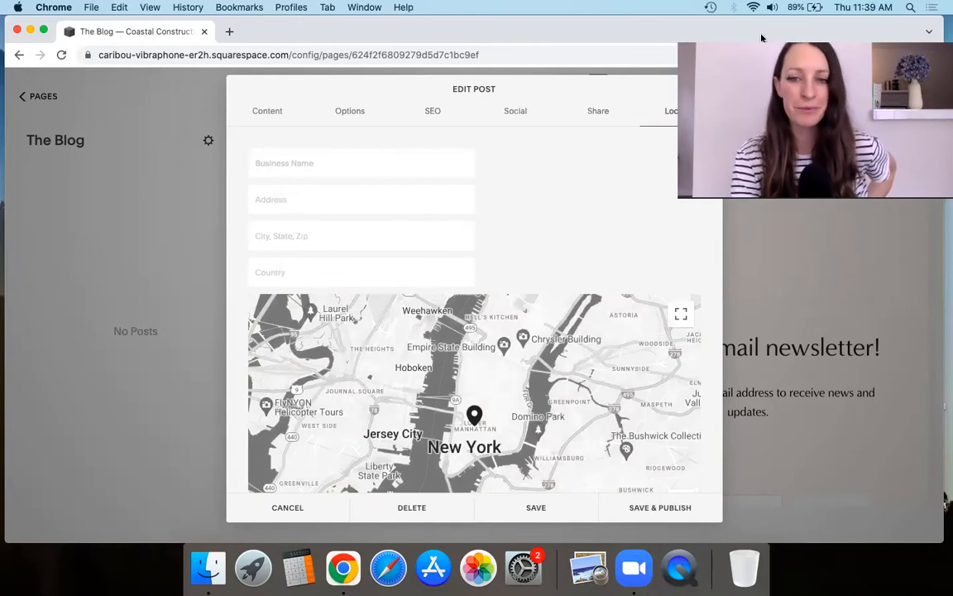
- Check the publishing status choices for the post and save it as a draft
left_click(266, 124)
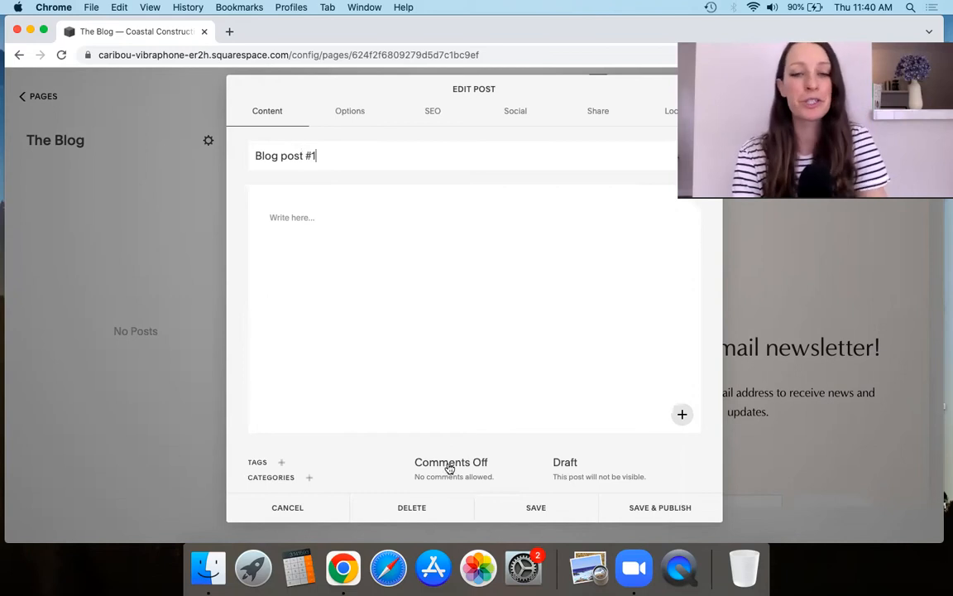
left_click(571, 464)
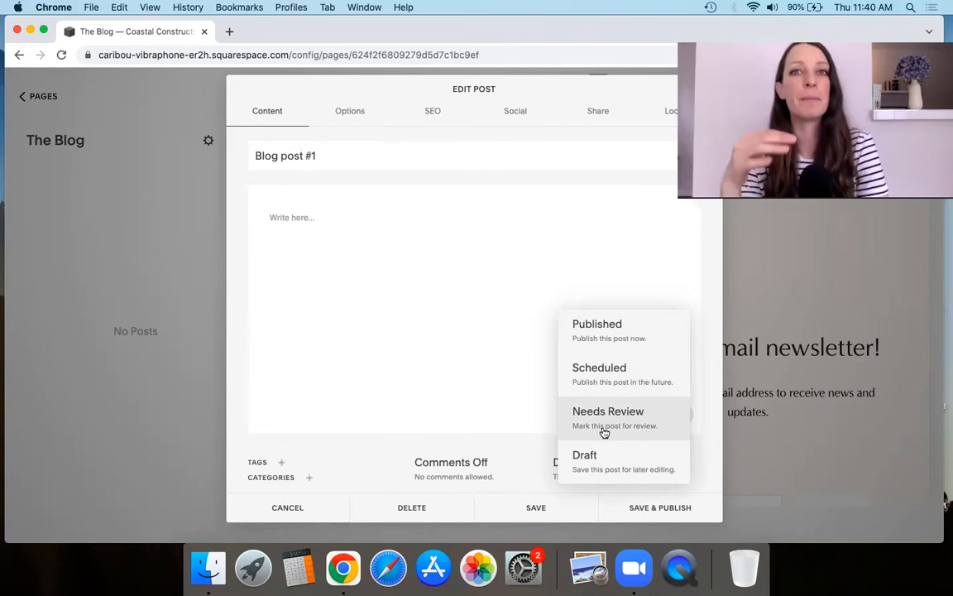
left_click(430, 387)
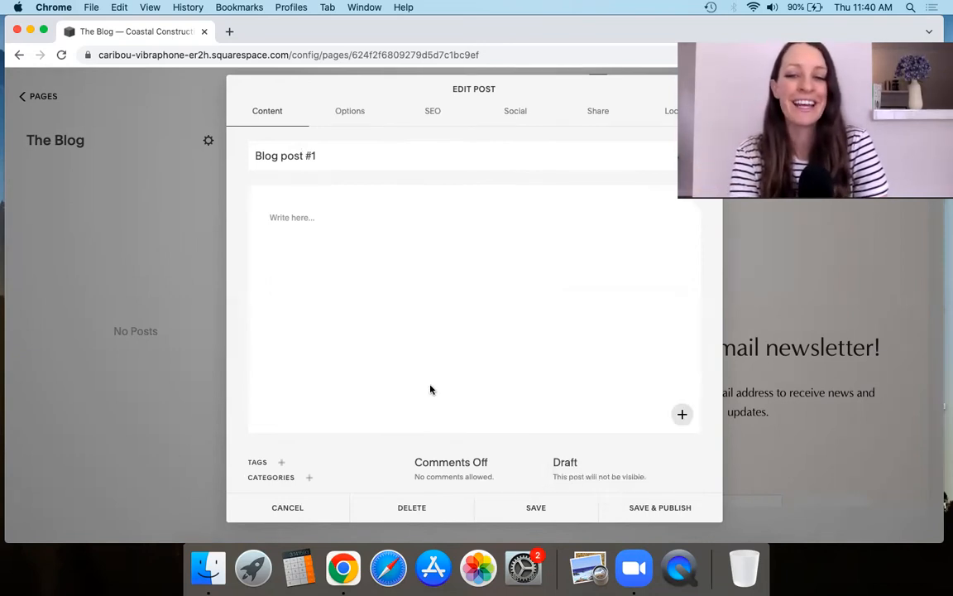
left_click(536, 508)
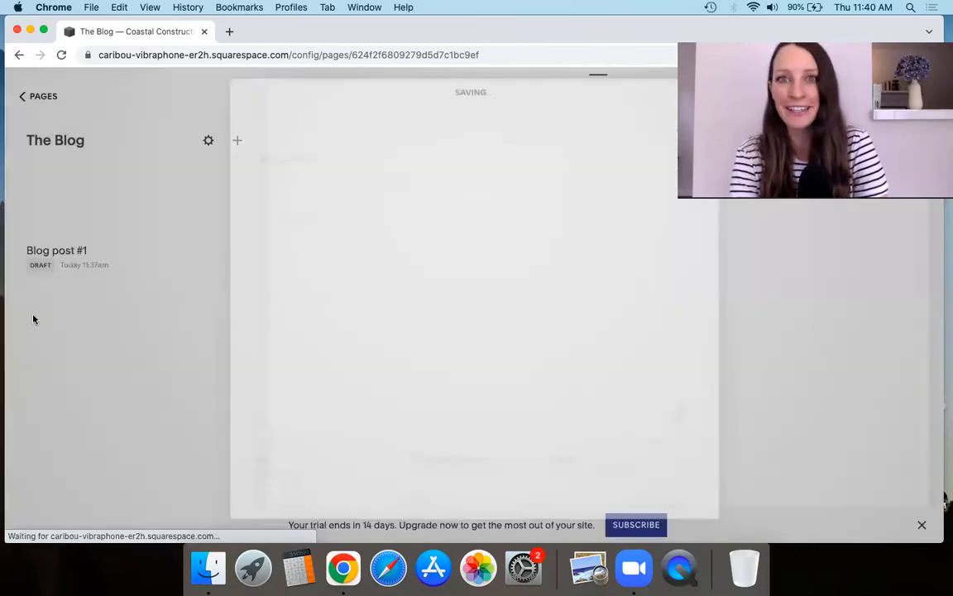